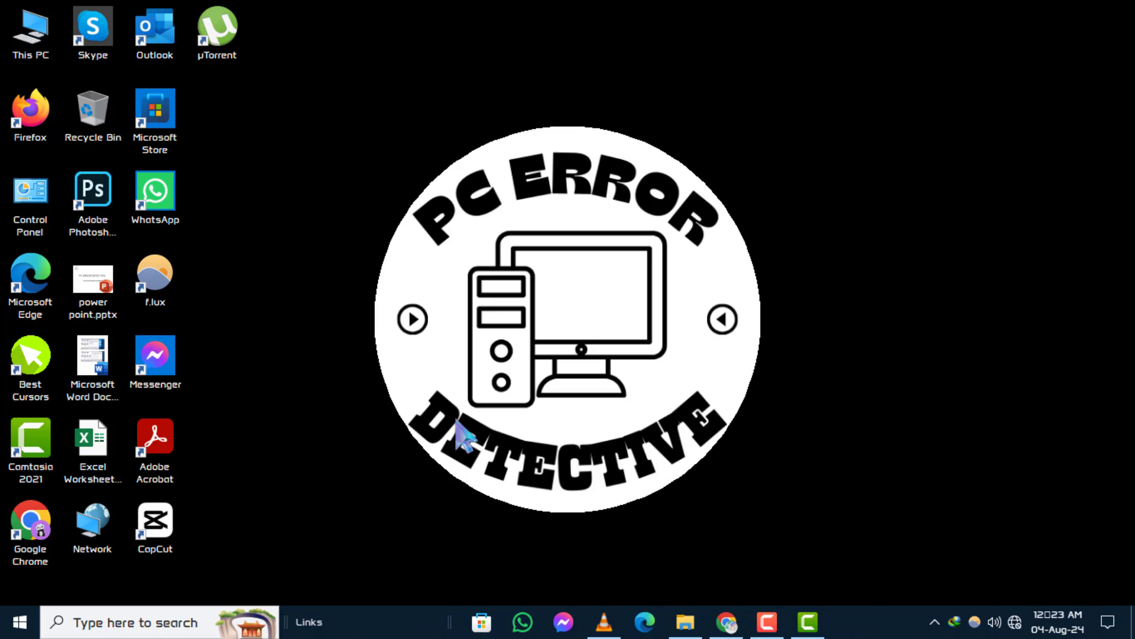
Open Windows Settings from the Start button's Win+X menu
{"action": "right_click", "coordinate": [20, 624]}
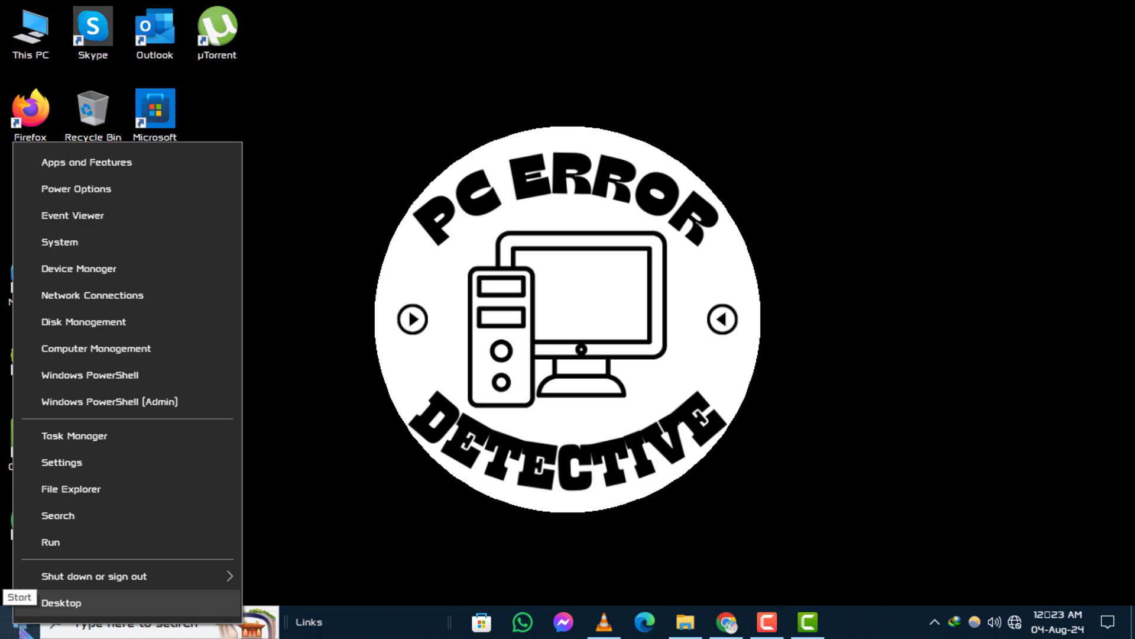
{"action": "left_click", "coordinate": [158, 469]}
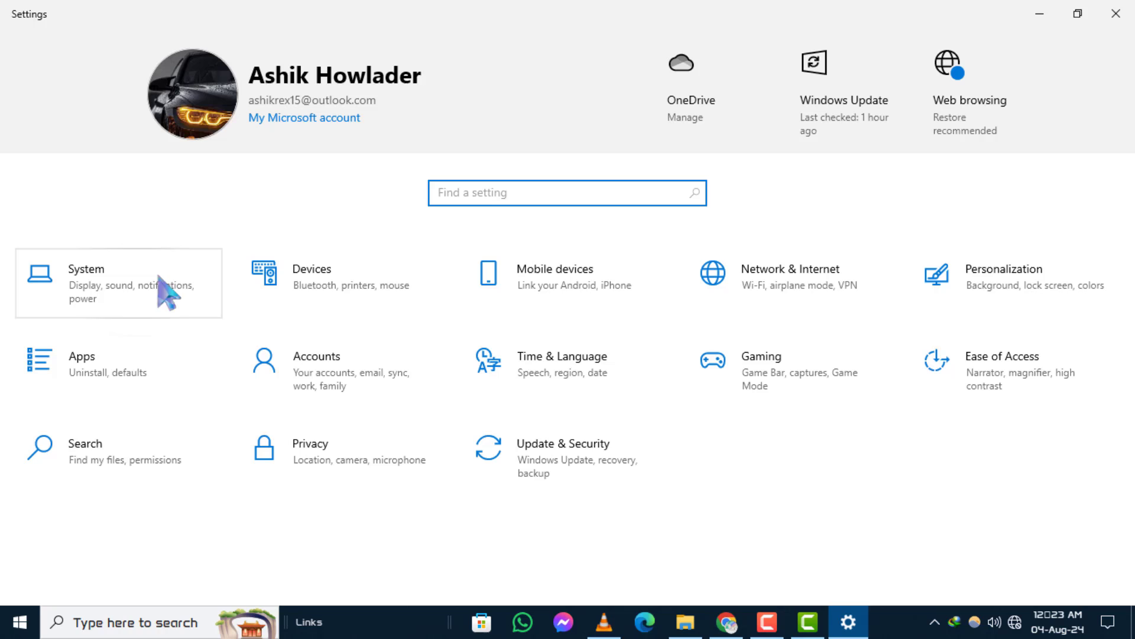
Go to System > Sound and open the Sound Control Panel under Related Settings
{"action": "left_click", "coordinate": [109, 287]}
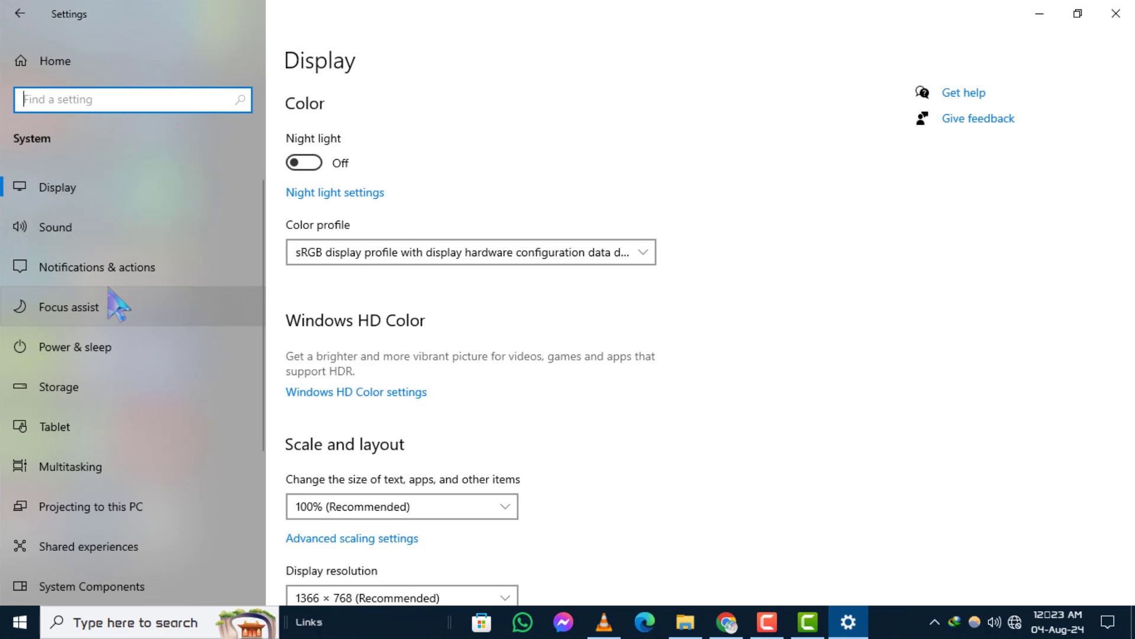
{"action": "left_click", "coordinate": [114, 229]}
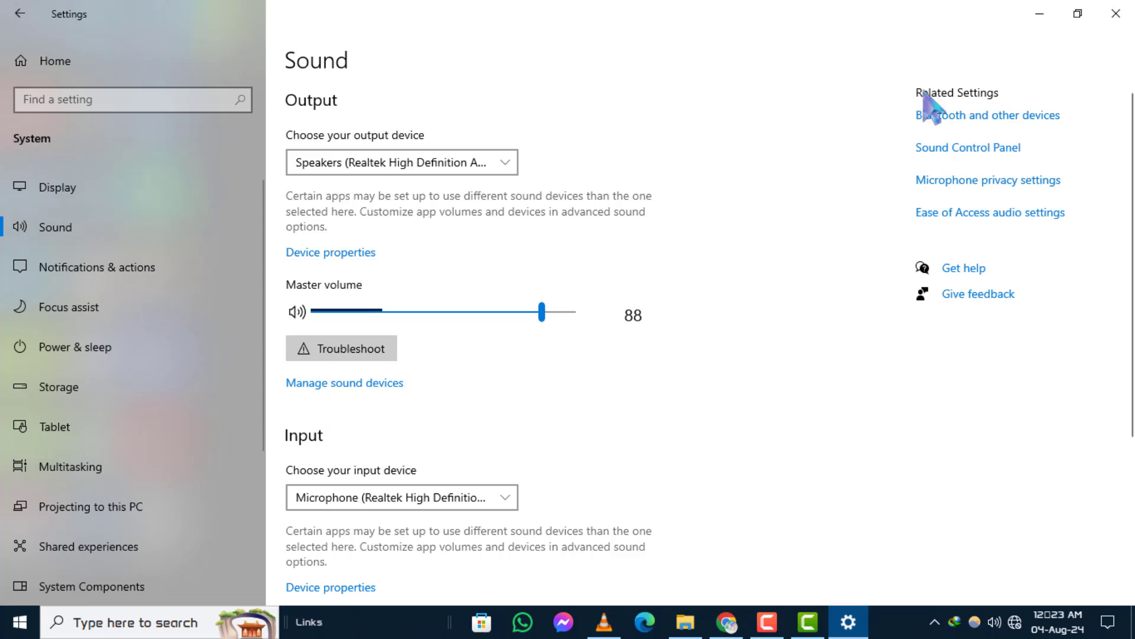
{"action": "left_click", "coordinate": [994, 149]}
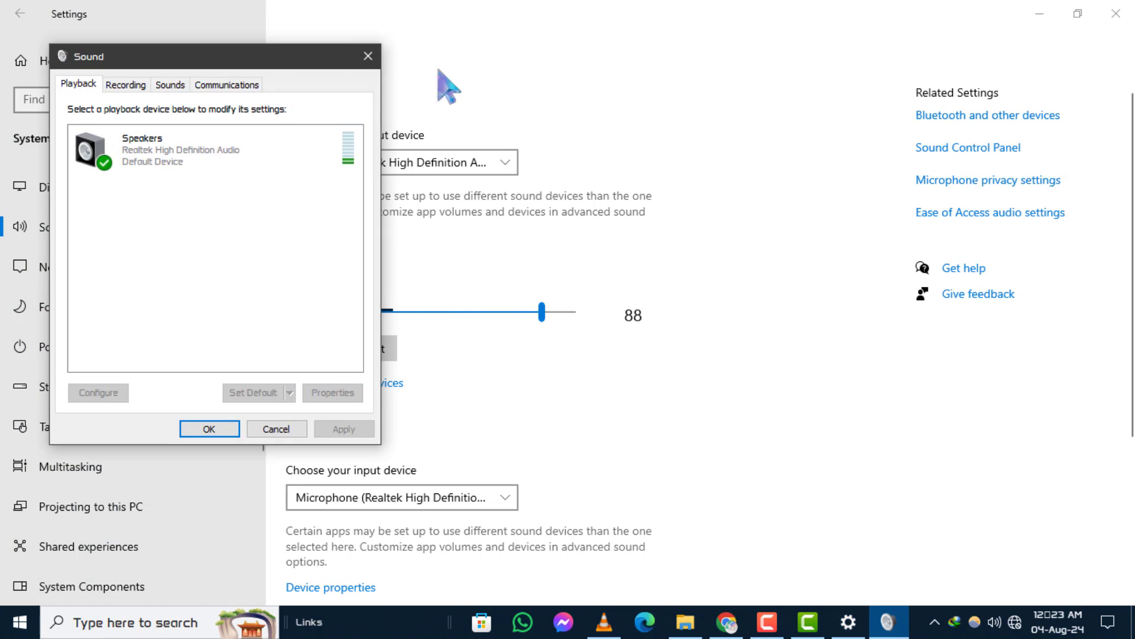
Centre the Sound window and browse the Playback and Recording device lists
{"action": "left_click_drag", "start_coordinate": [266, 64], "coordinate": [738, 87]}
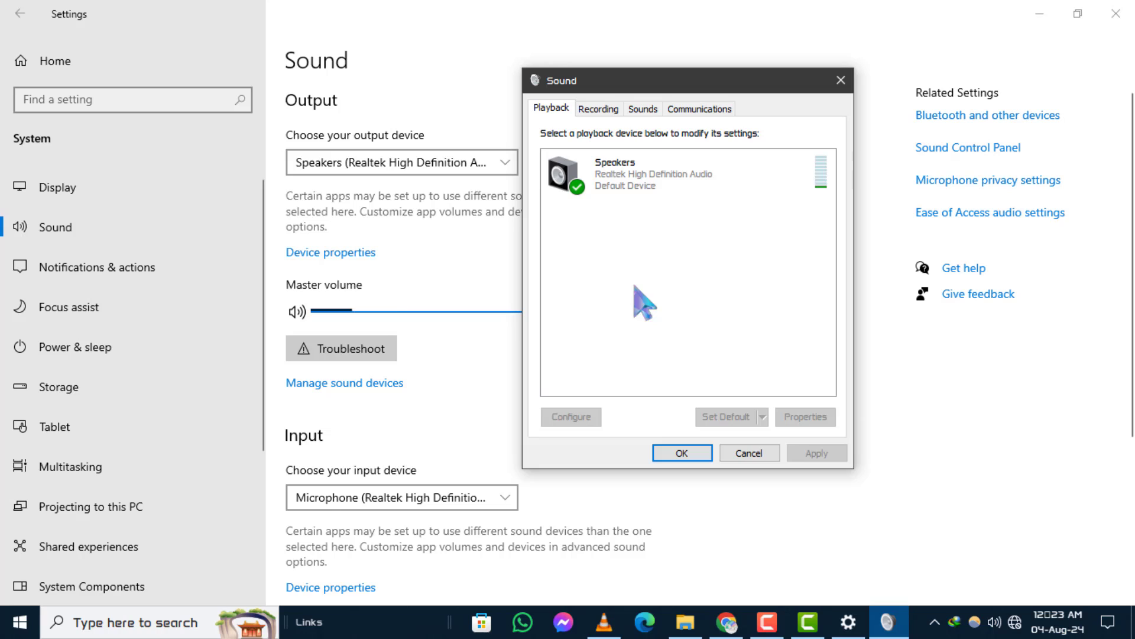
{"action": "left_click", "coordinate": [598, 111]}
{"action": "left_click", "coordinate": [552, 112]}
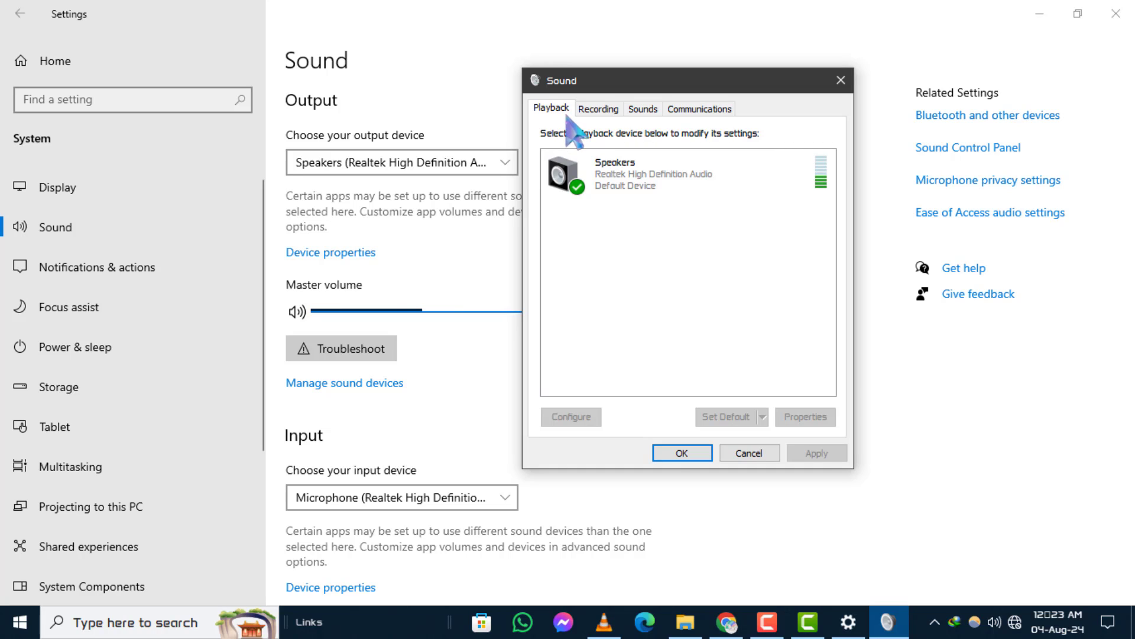
{"action": "left_click", "coordinate": [587, 111]}
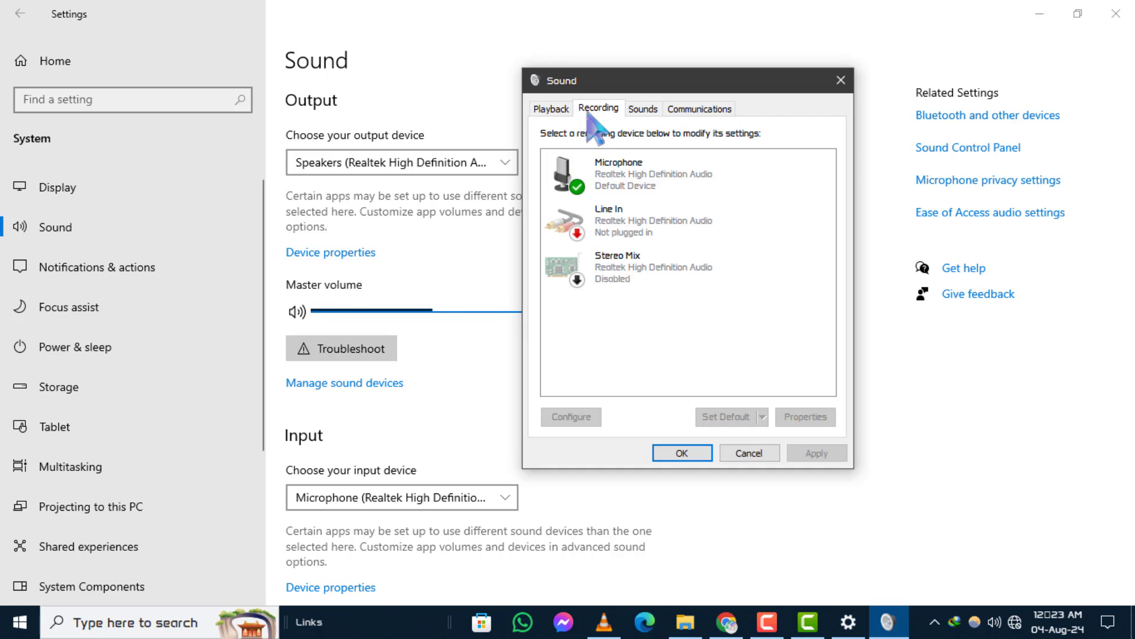
{"action": "left_click", "coordinate": [629, 177]}
{"action": "left_click", "coordinate": [550, 109]}
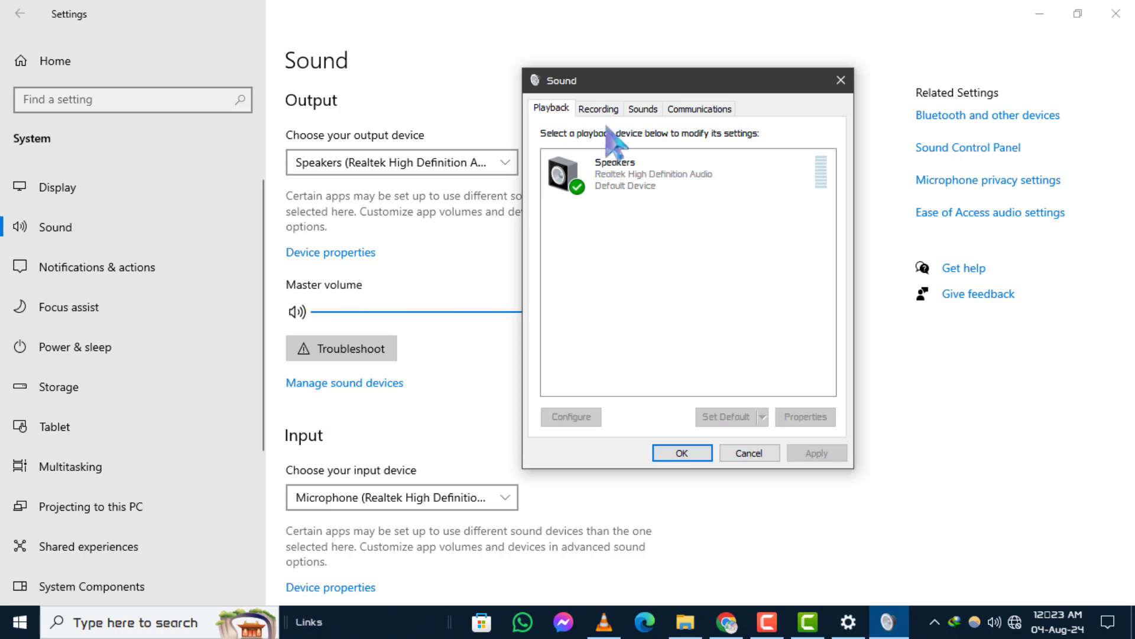
Bring up the context menu for the Realtek Speakers playback device
{"action": "left_click", "coordinate": [622, 177]}
{"action": "right_click", "coordinate": [619, 173]}
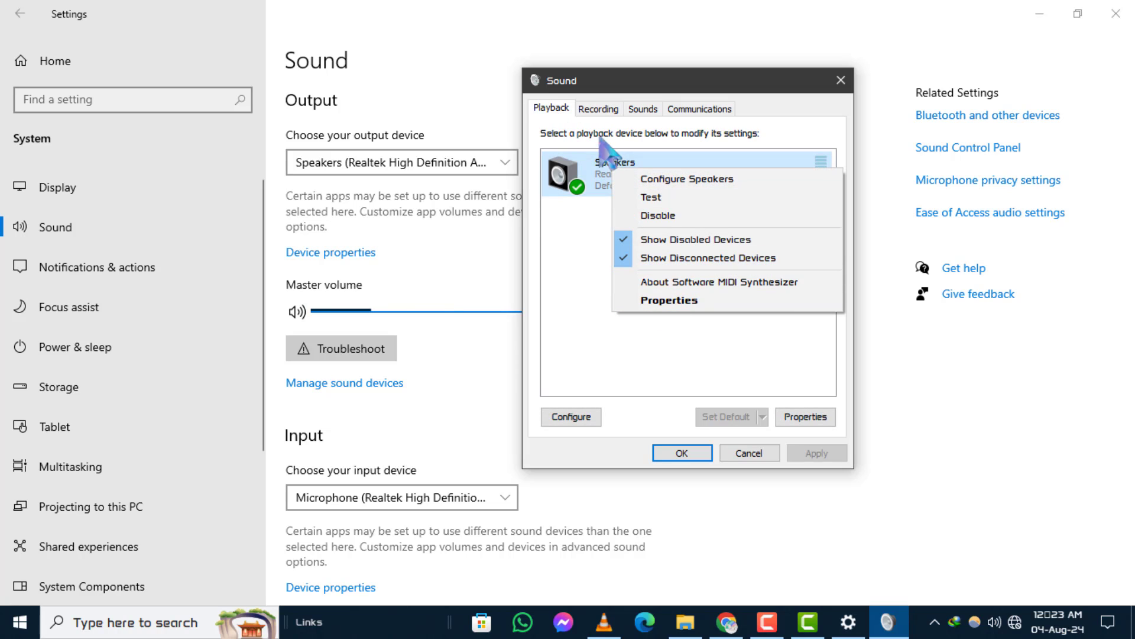
{"action": "left_click", "coordinate": [599, 110]}
{"action": "right_click", "coordinate": [622, 188]}
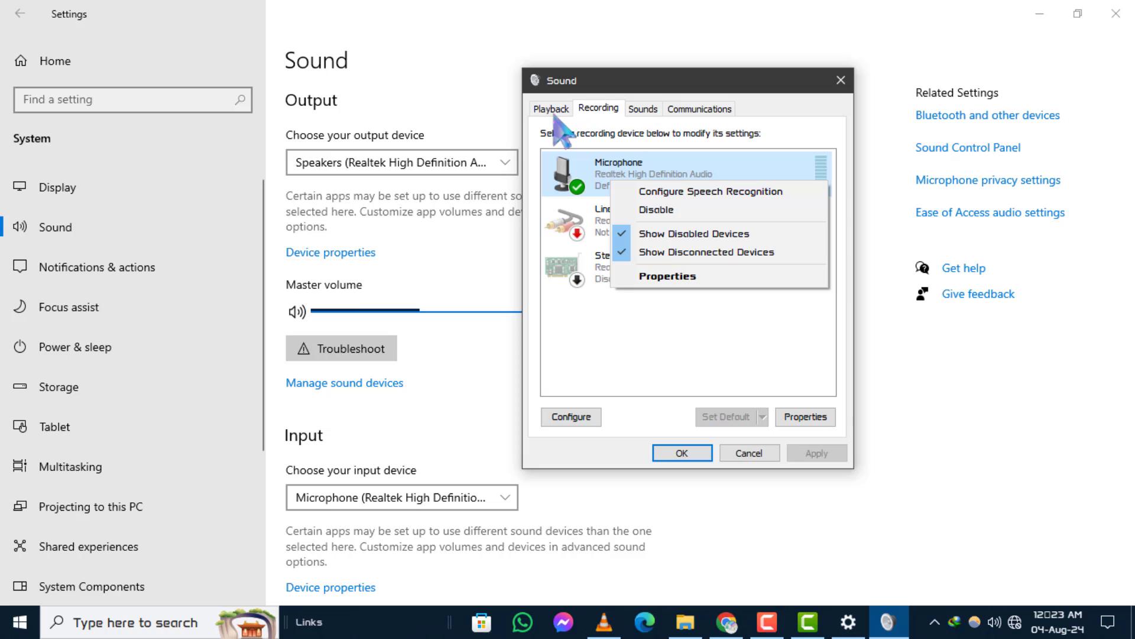
{"action": "left_click", "coordinate": [551, 109]}
{"action": "right_click", "coordinate": [621, 169]}
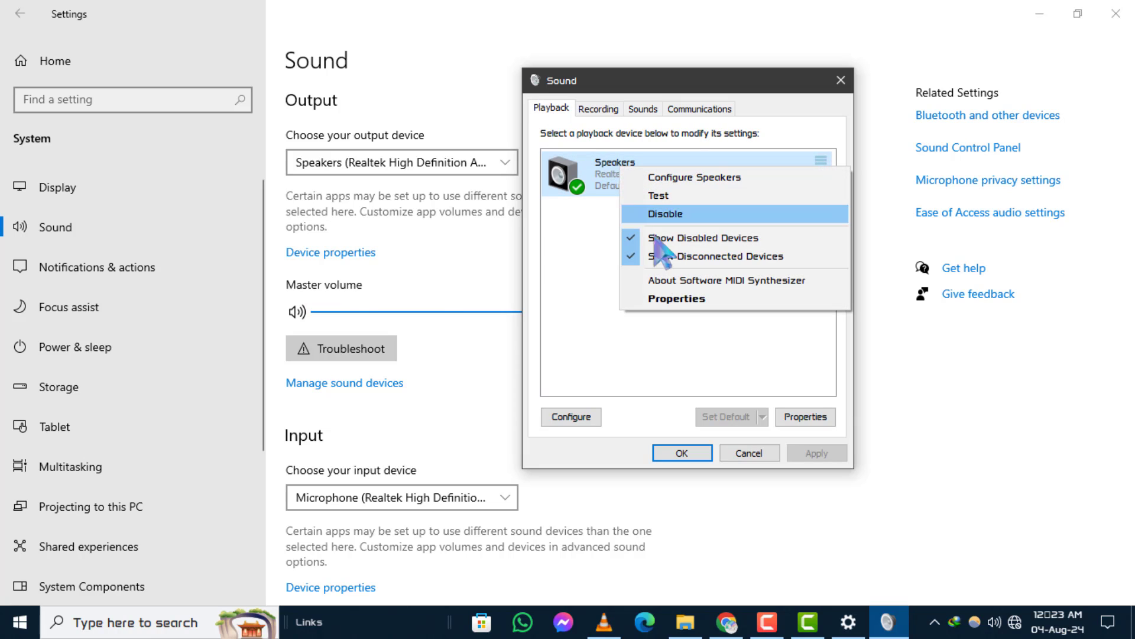
In Speakers Properties, apply Windows Sonic for Headphones on the Spatial sound tab
{"action": "left_click", "coordinate": [676, 300]}
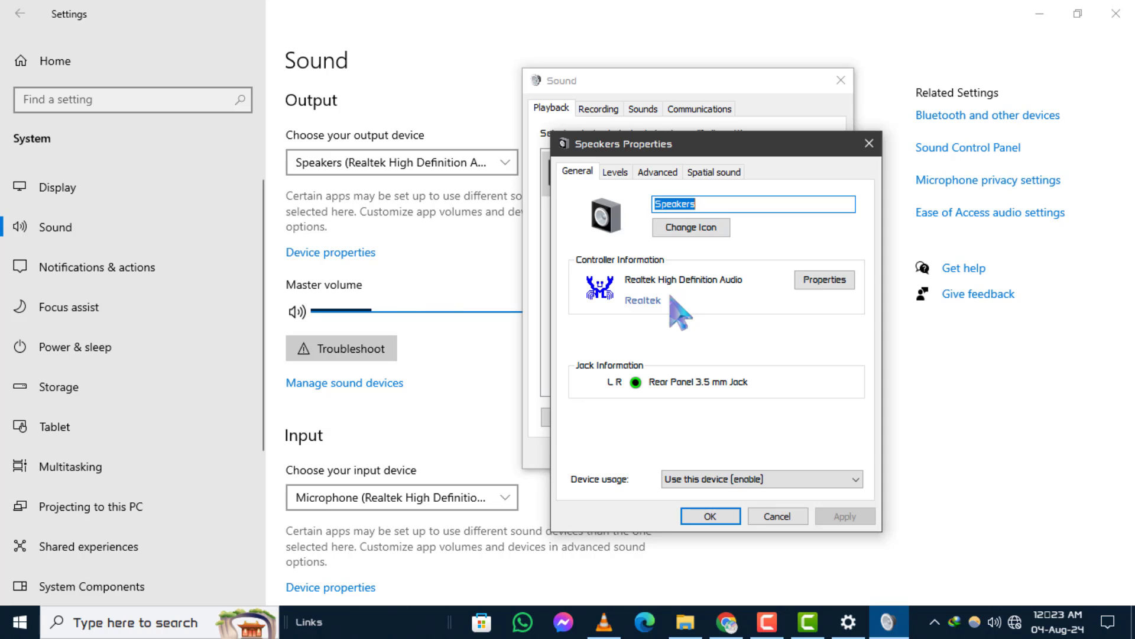
{"action": "left_click_drag", "start_coordinate": [700, 152], "coordinate": [749, 169]}
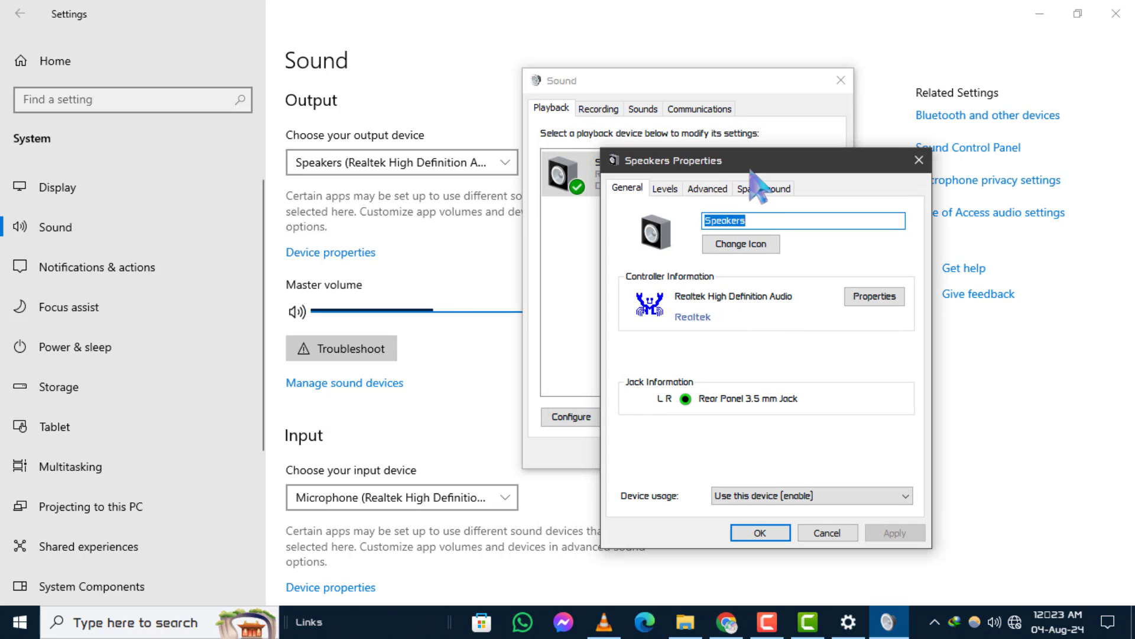
{"action": "left_click", "coordinate": [774, 189]}
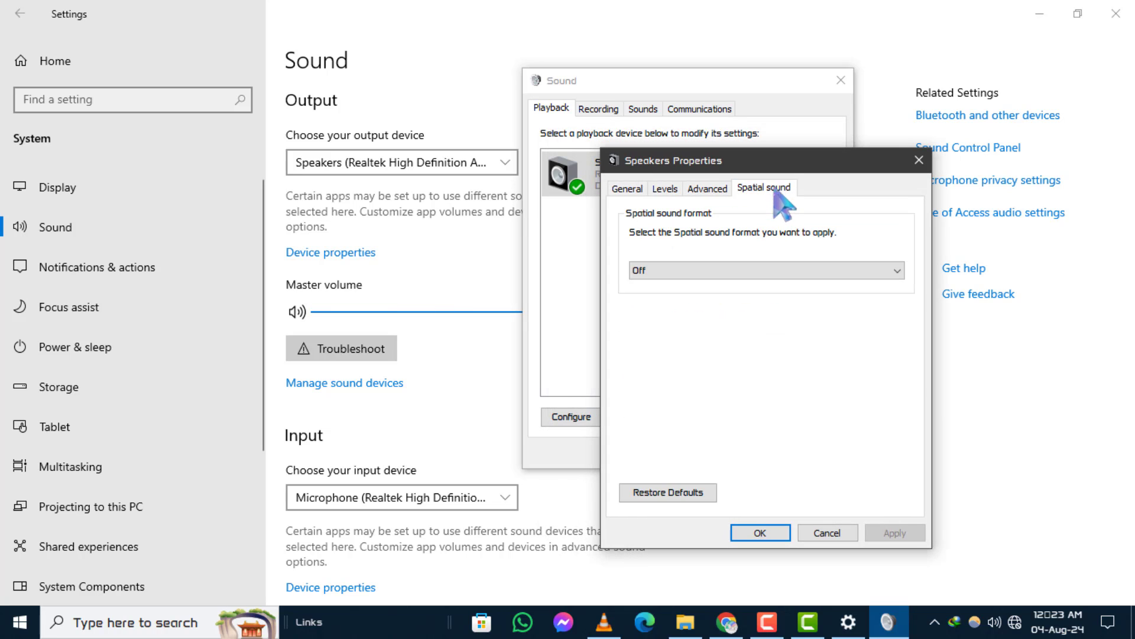
{"action": "left_click", "coordinate": [665, 271]}
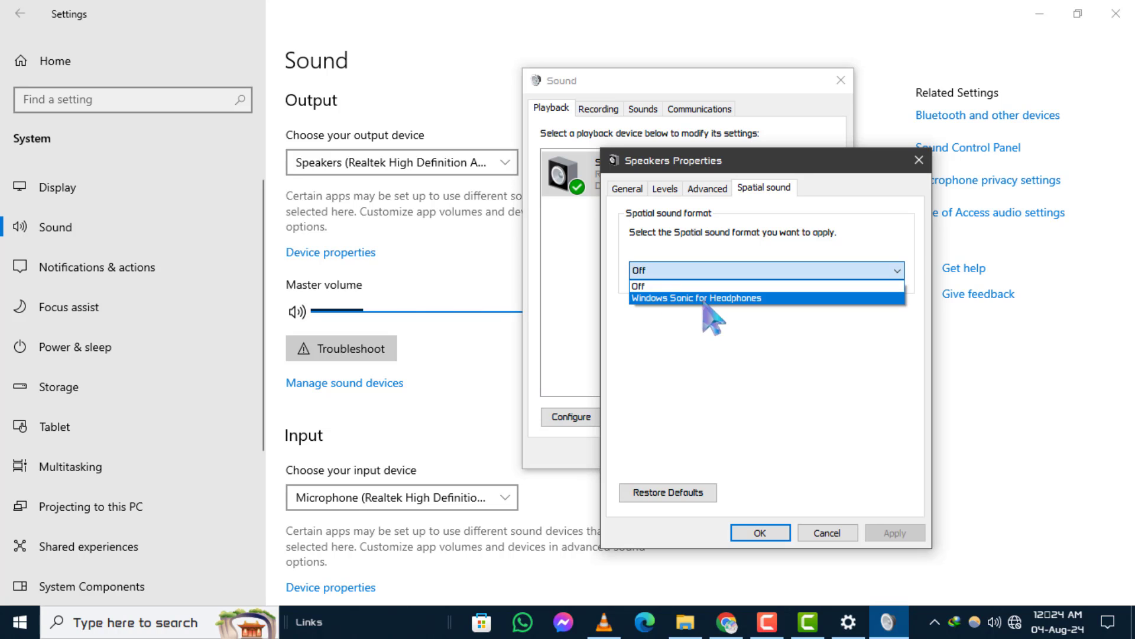
{"action": "left_click", "coordinate": [717, 298]}
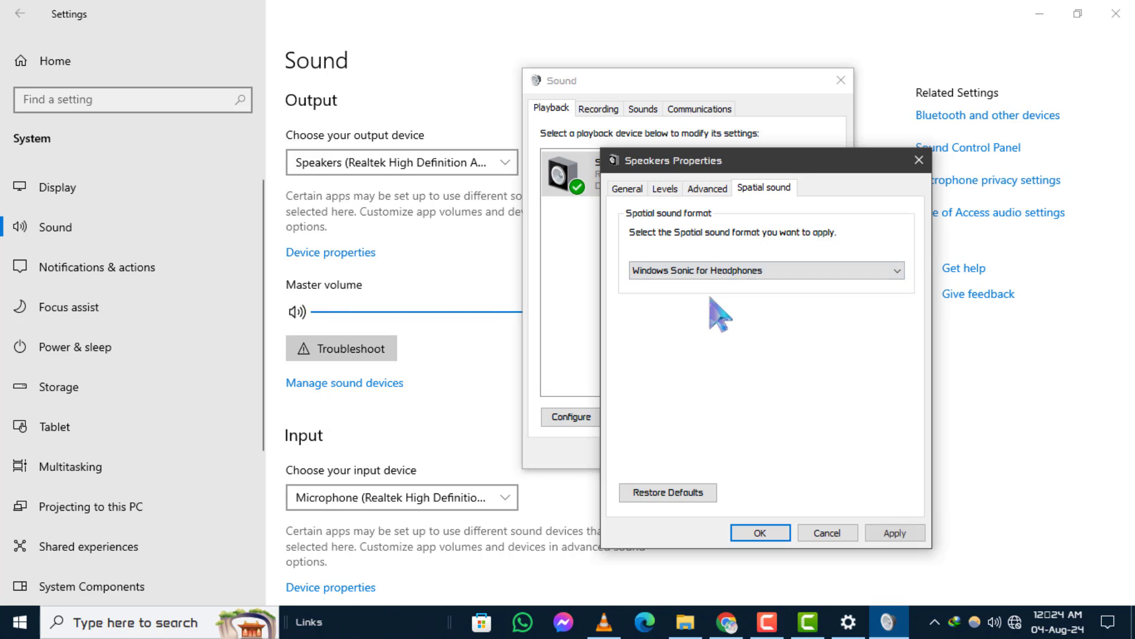
{"action": "left_click", "coordinate": [893, 532]}
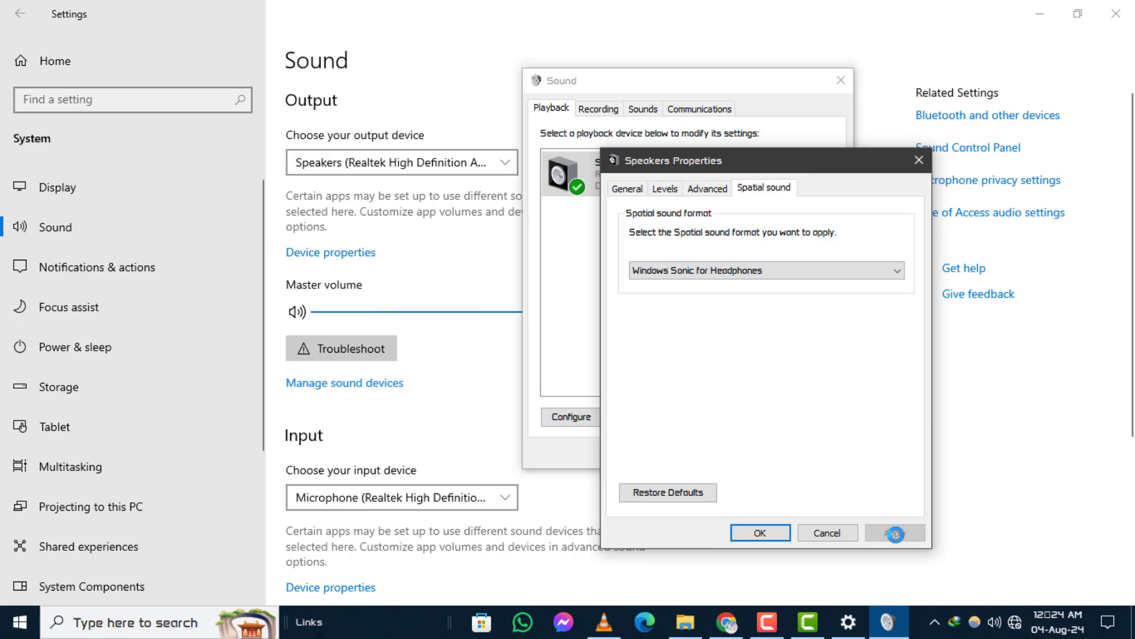
Confirm Speakers Properties with OK, then close the Sound dialog with OK
{"action": "left_click", "coordinate": [770, 534]}
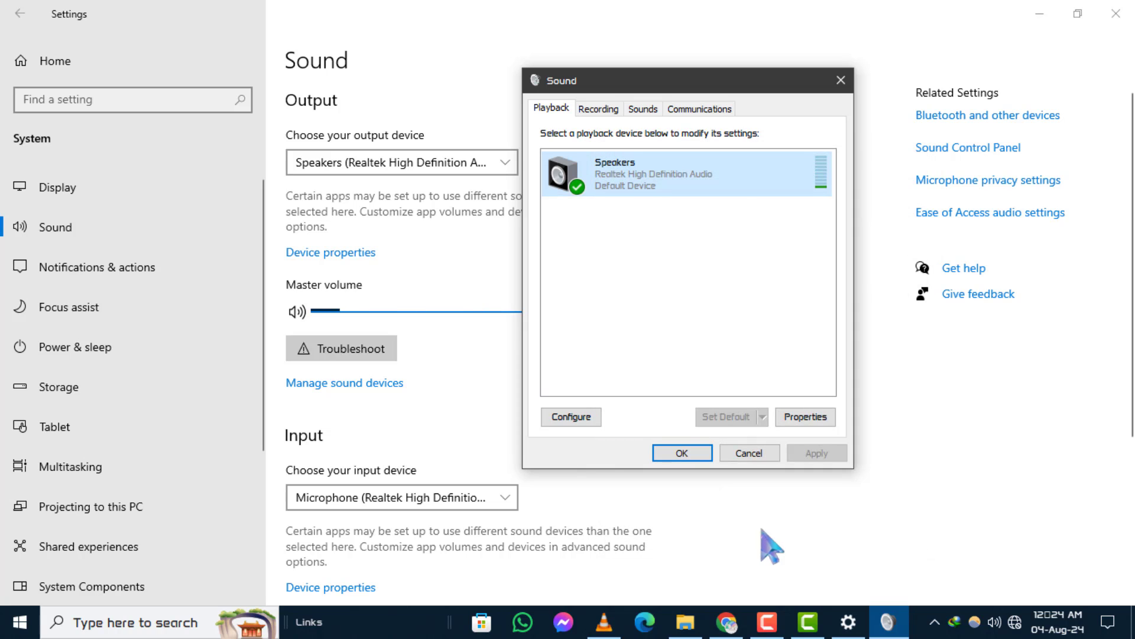
{"action": "left_click", "coordinate": [600, 111]}
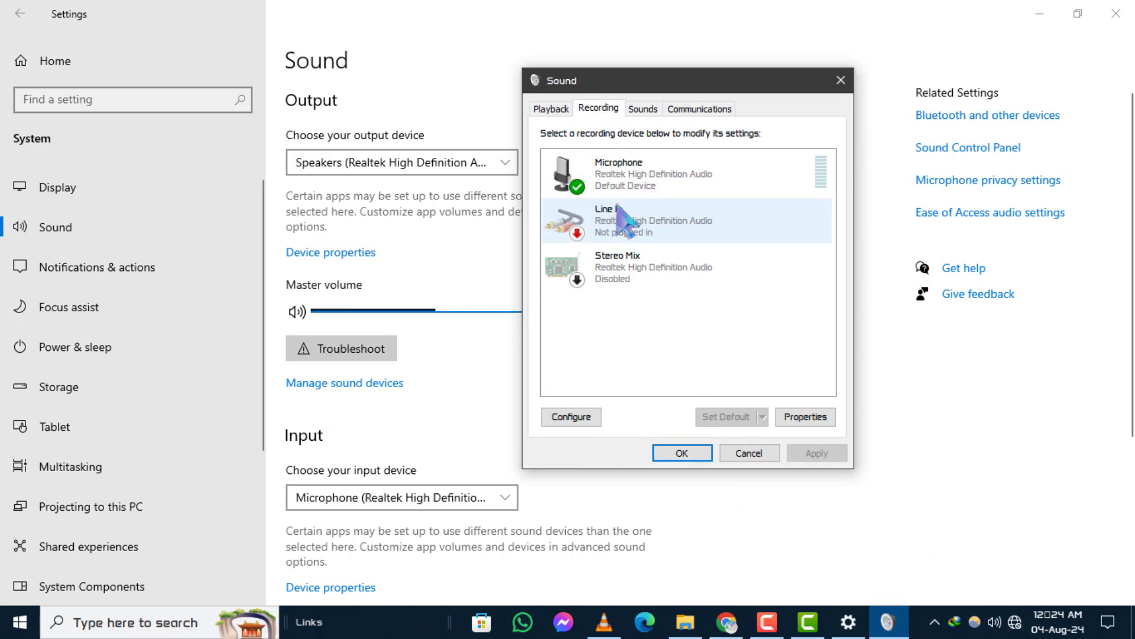
{"action": "left_click", "coordinate": [678, 454]}
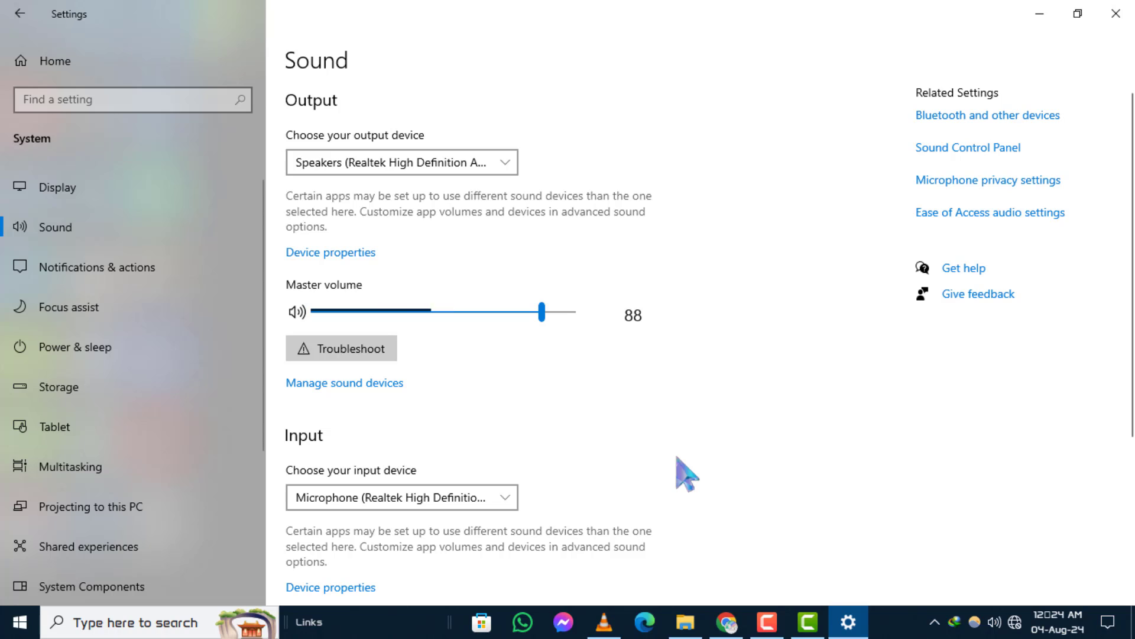